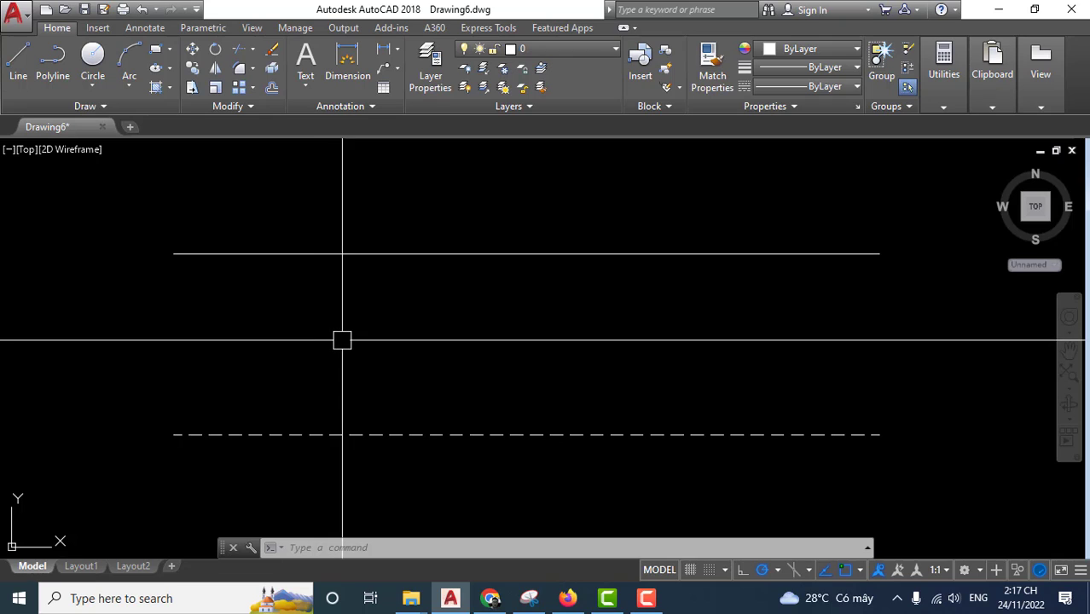
- Select the solid top polyline and show its Properties, about 6.59 units long
{"action": "mouse_move", "coordinate": [415, 346]}
{"action": "middle_mouse_down"}
{"action": "mouse_move", "coordinate": [472, 341]}
{"action": "mouse_move", "coordinate": [504, 323]}
{"action": "mouse_move", "coordinate": [504, 336]}
{"action": "middle_mouse_up"}
{"action": "scroll", "coordinate": [482, 334], "scroll_direction": "down", "scroll_amount": 2}
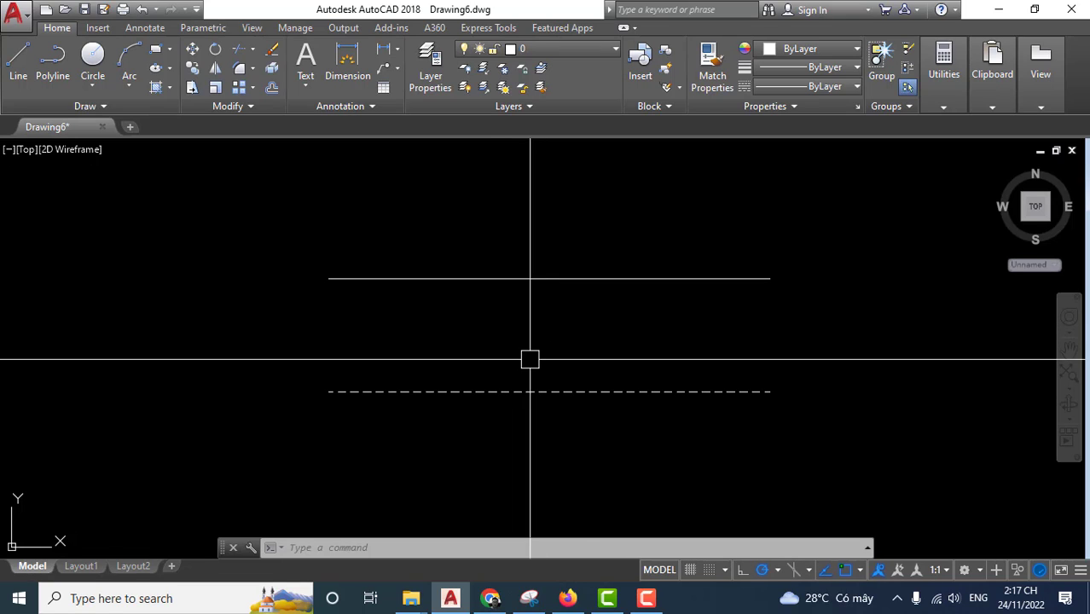
{"action": "scroll", "coordinate": [523, 332], "scroll_direction": "up", "scroll_amount": 2}
{"action": "middle_click_drag", "start_coordinate": [529, 338], "coordinate": [528, 348]}
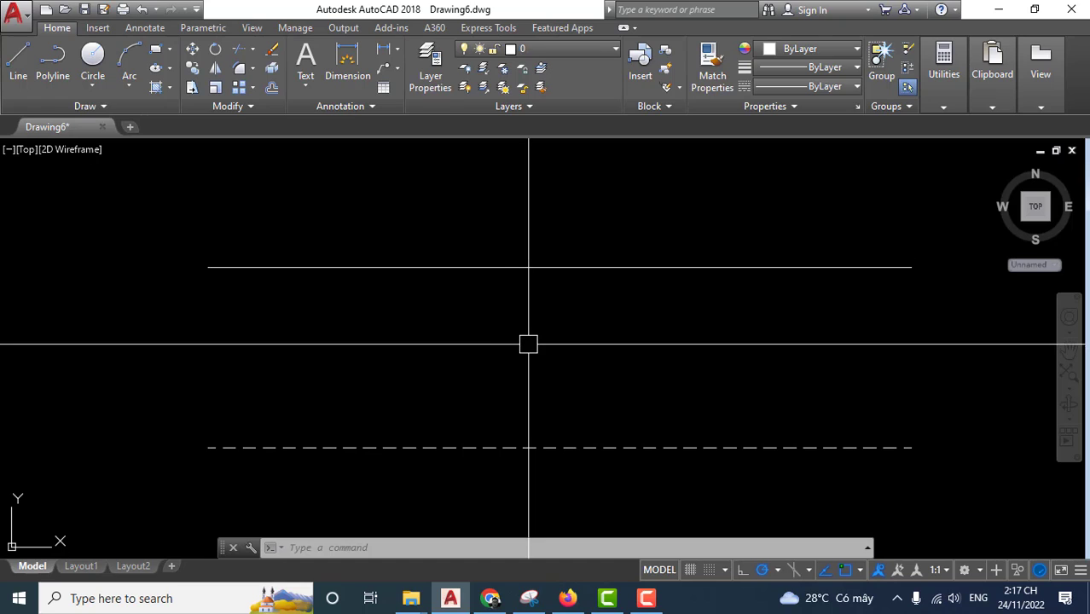
{"action": "left_click", "coordinate": [574, 267]}
{"action": "key", "text": "Escape"}
{"action": "left_click", "coordinate": [519, 445]}
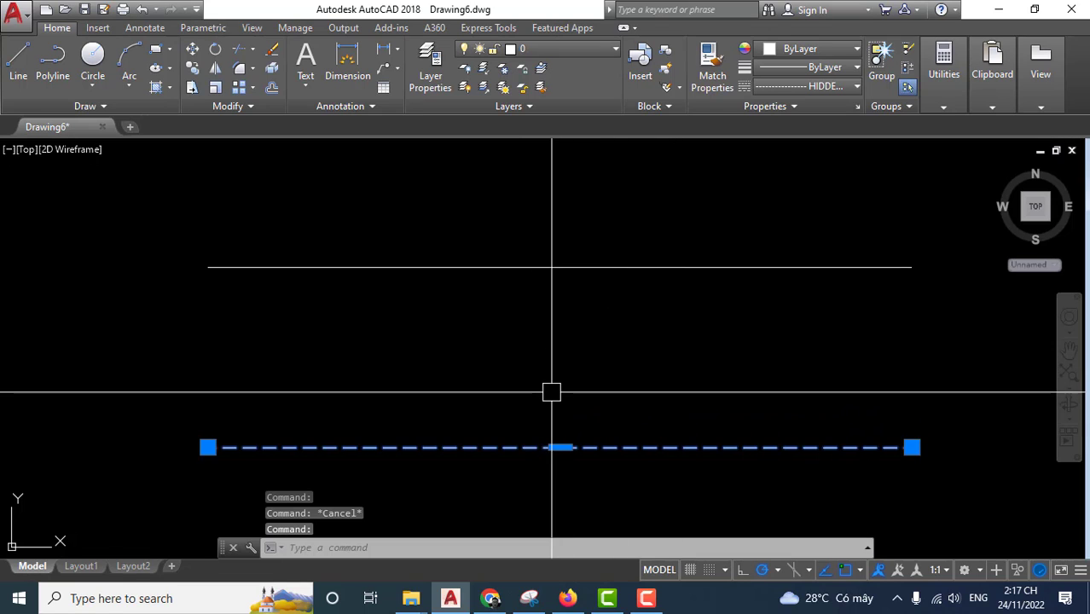
{"action": "key", "text": "Escape"}
{"action": "middle_click_drag", "start_coordinate": [565, 393], "coordinate": [582, 361]}
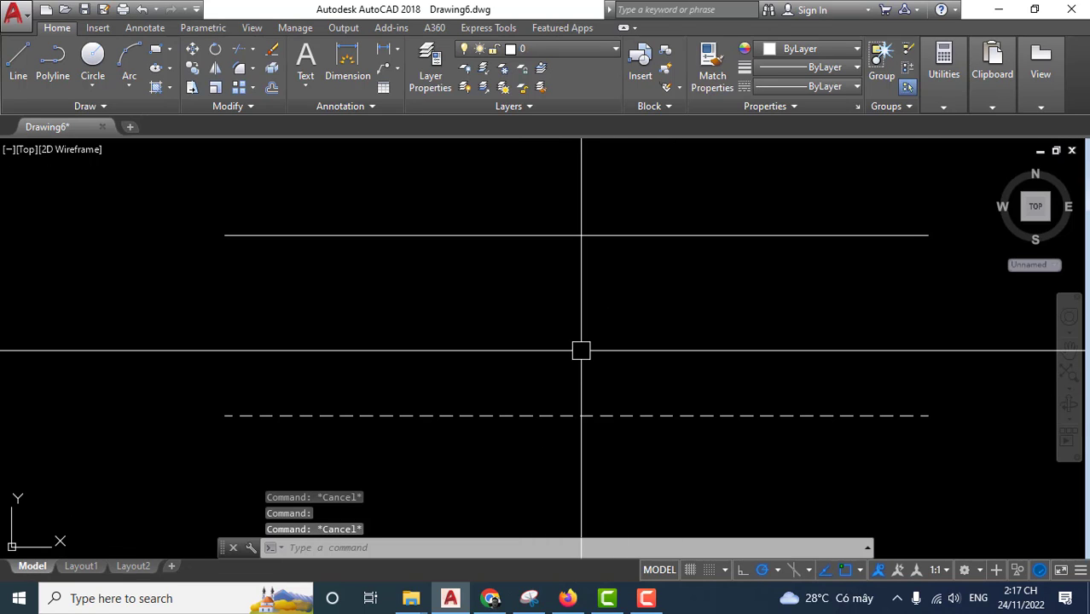
{"action": "left_click", "coordinate": [634, 233]}
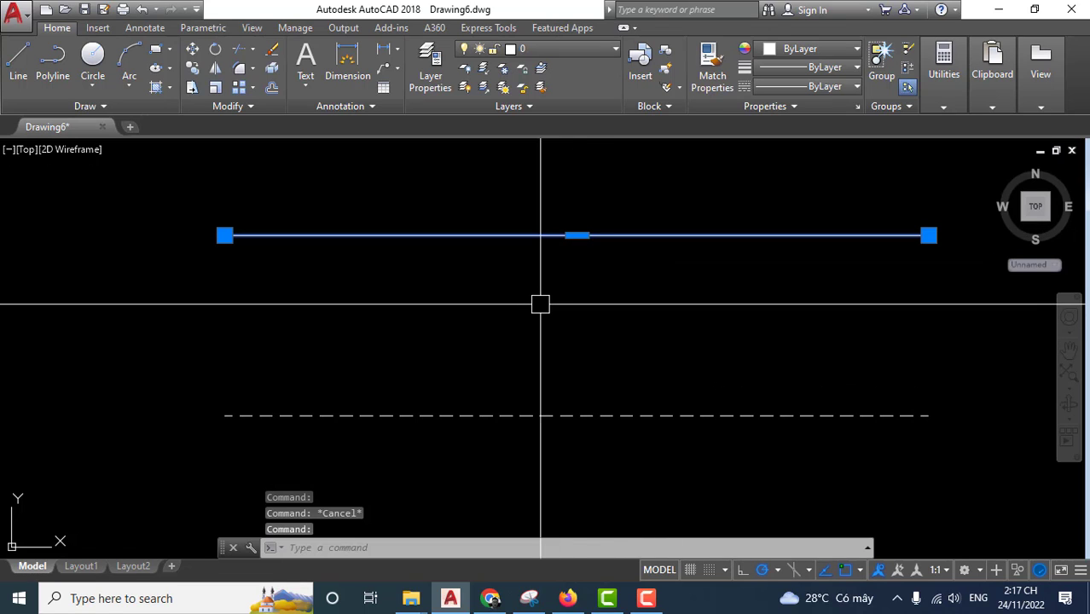
{"action": "key", "text": "ctrl+1"}
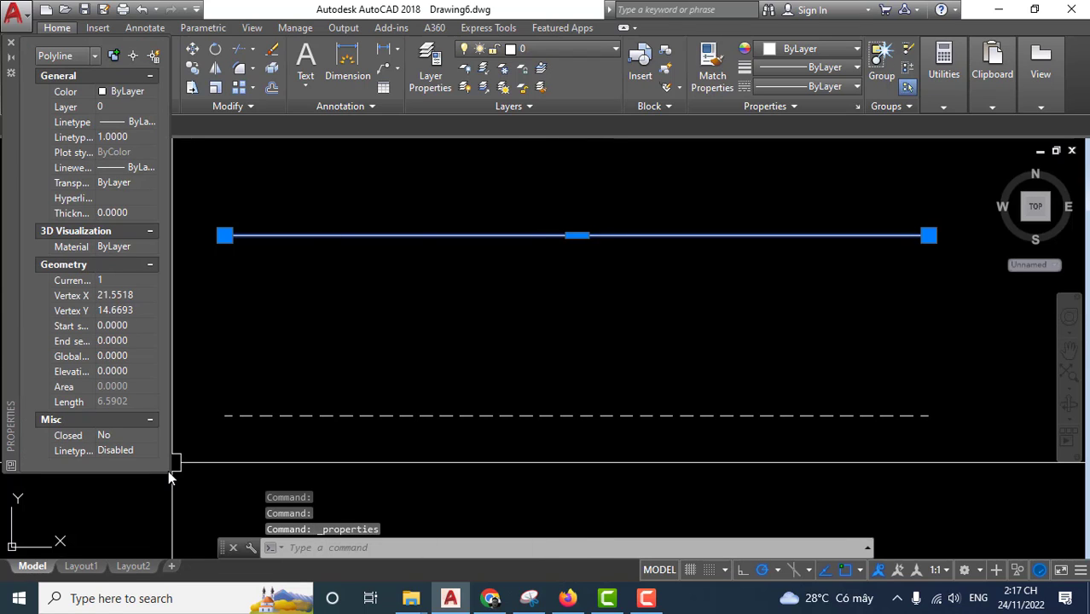
- Set the top polyline's Global width to 2, then 1, and finally 0.1, then deselect it
{"action": "left_click_drag", "start_coordinate": [168, 471], "coordinate": [181, 536]}
{"action": "type", "text": "2"}
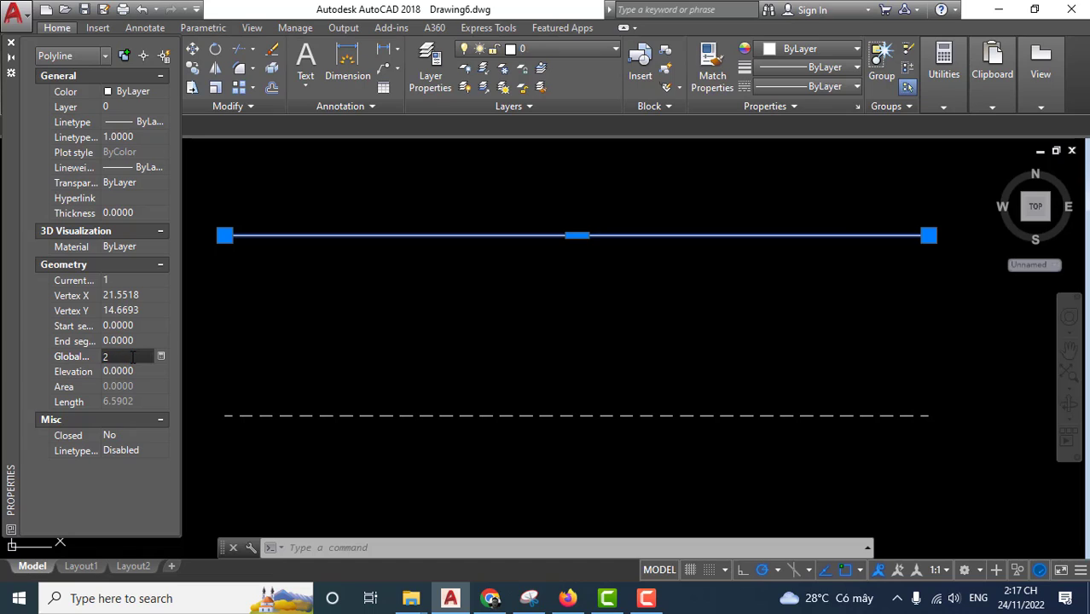
{"action": "key", "text": "Tab"}
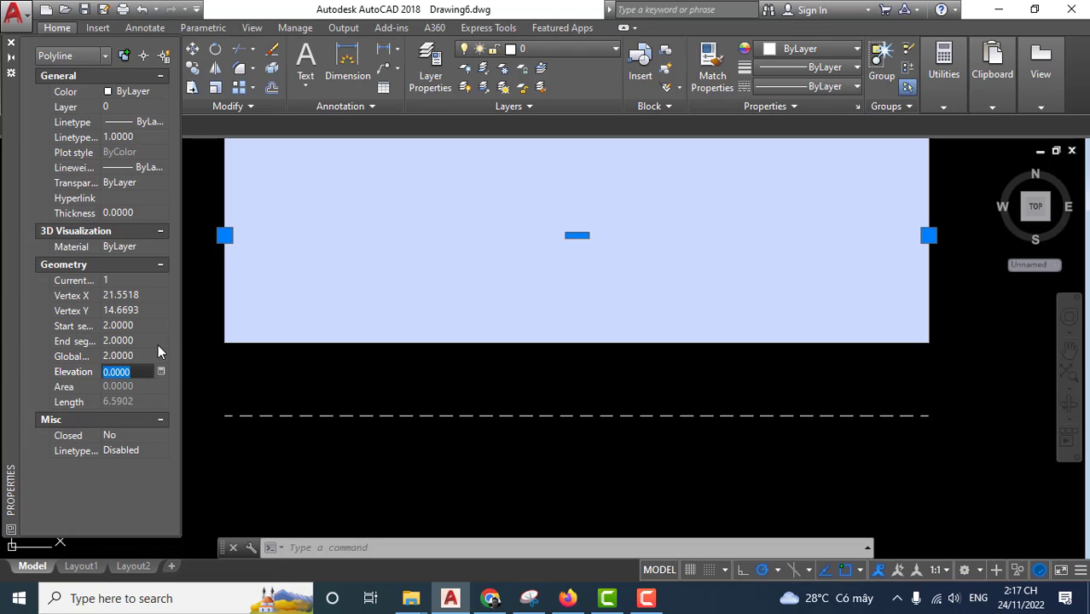
{"action": "left_click", "coordinate": [128, 356]}
{"action": "type", "text": "1"}
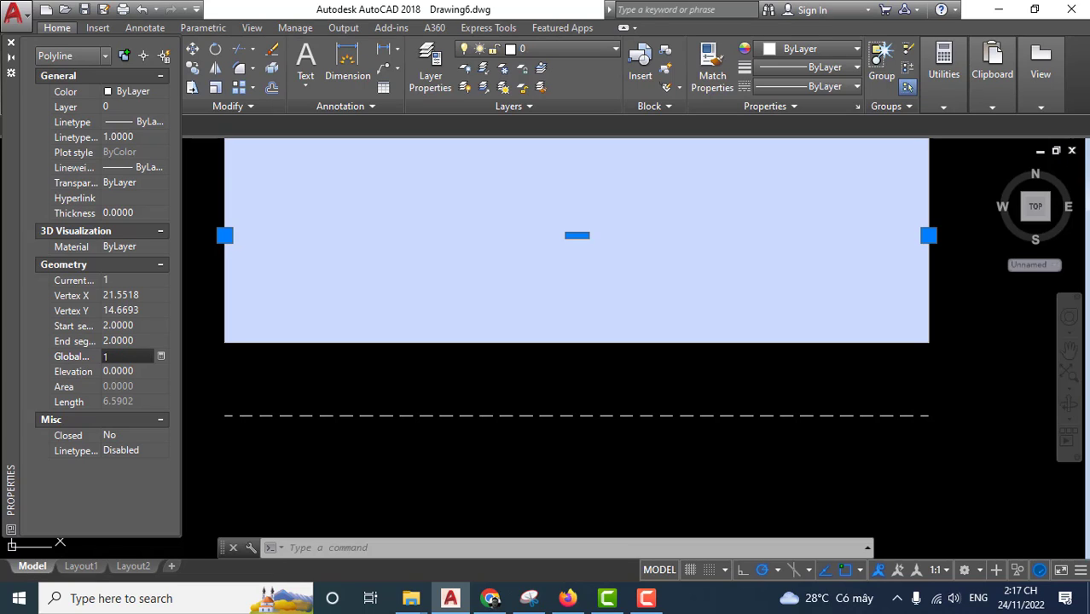
{"action": "key", "text": "Tab"}
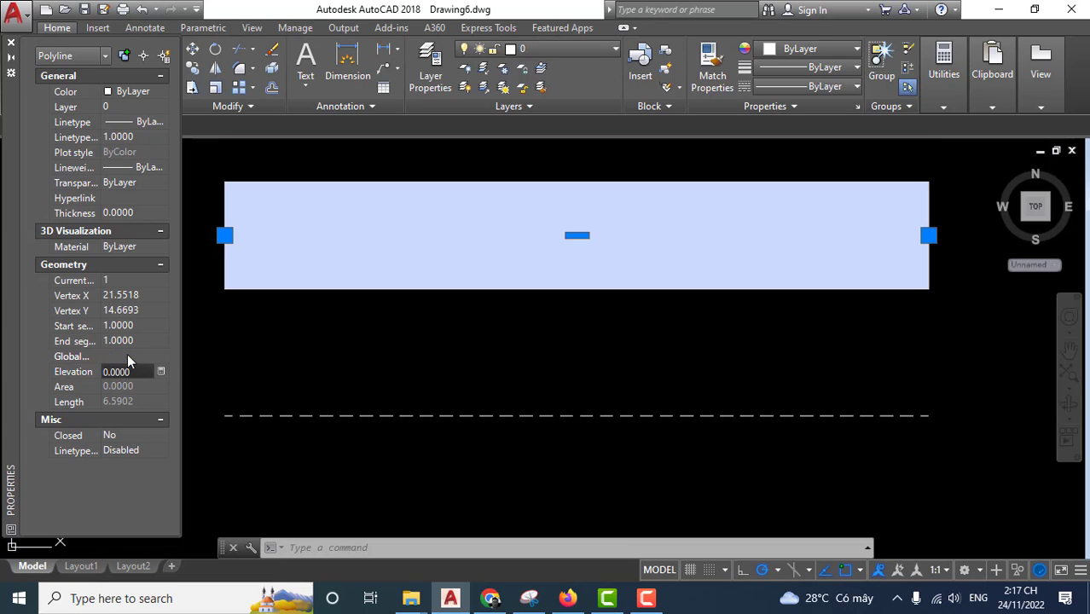
{"action": "left_click", "coordinate": [128, 358]}
{"action": "type", "text": "0.1000"}
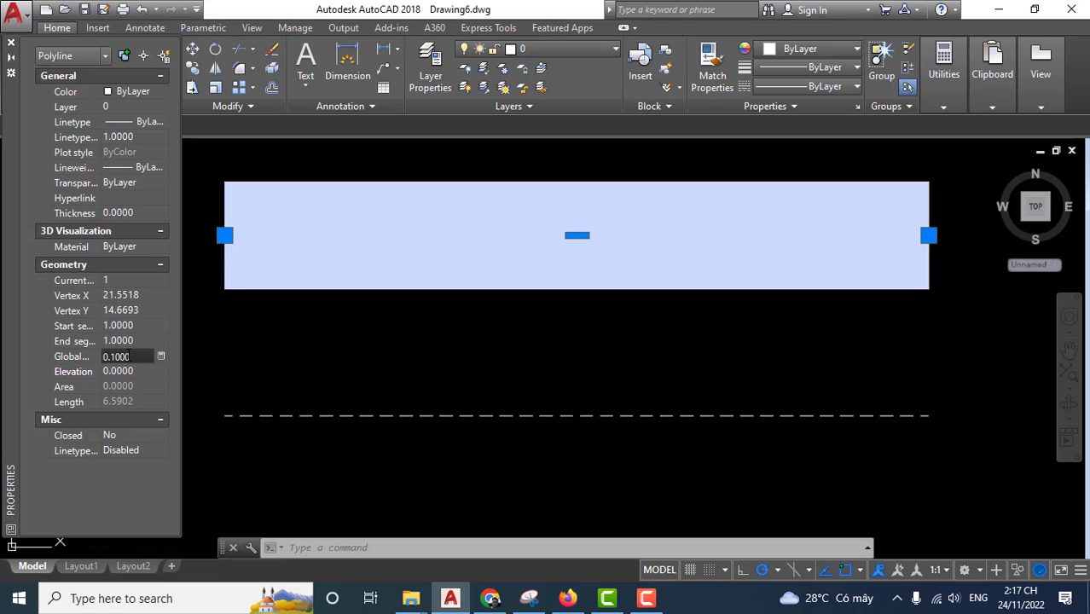
{"action": "key", "text": "Tab"}
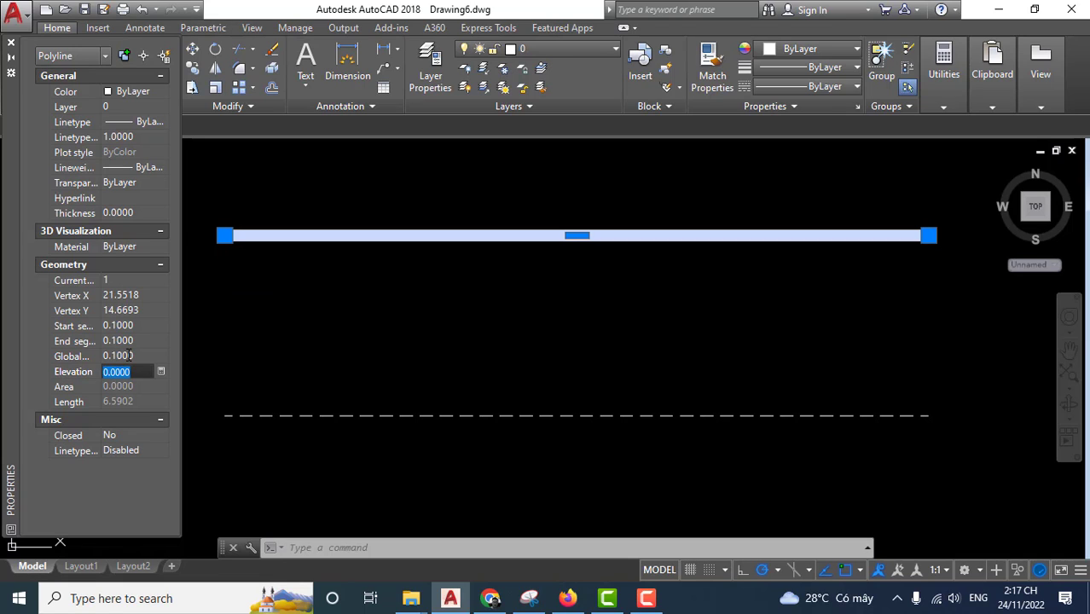
{"action": "key", "text": "Escape"}
{"action": "scroll", "coordinate": [614, 273], "scroll_direction": "down", "scroll_amount": 2}
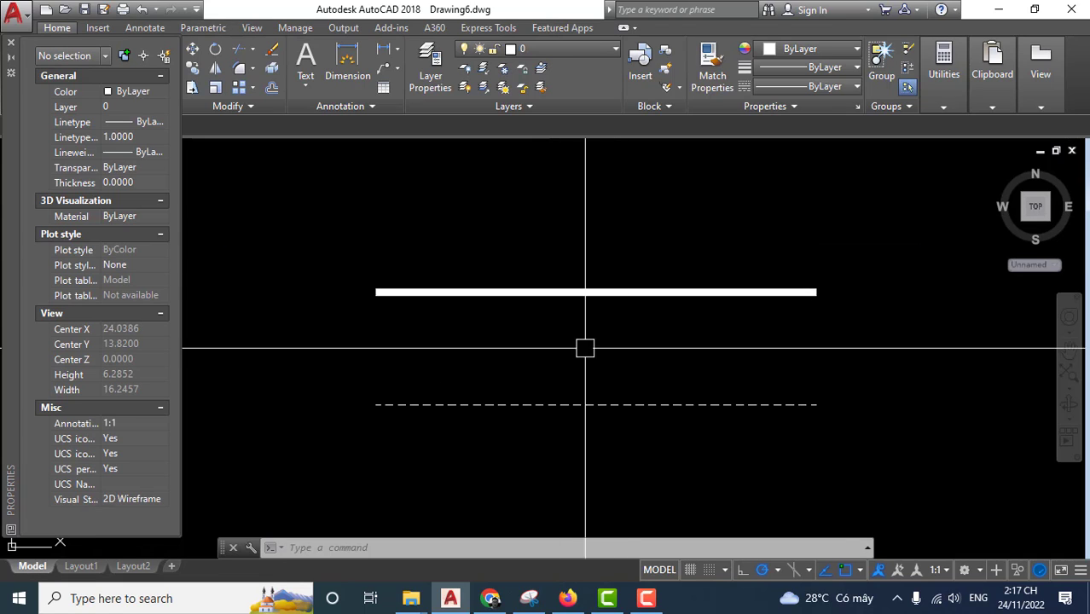
- Reselect the top polyline and check its Global width in a widened Properties palette, then deselect
{"action": "left_click", "coordinate": [626, 285]}
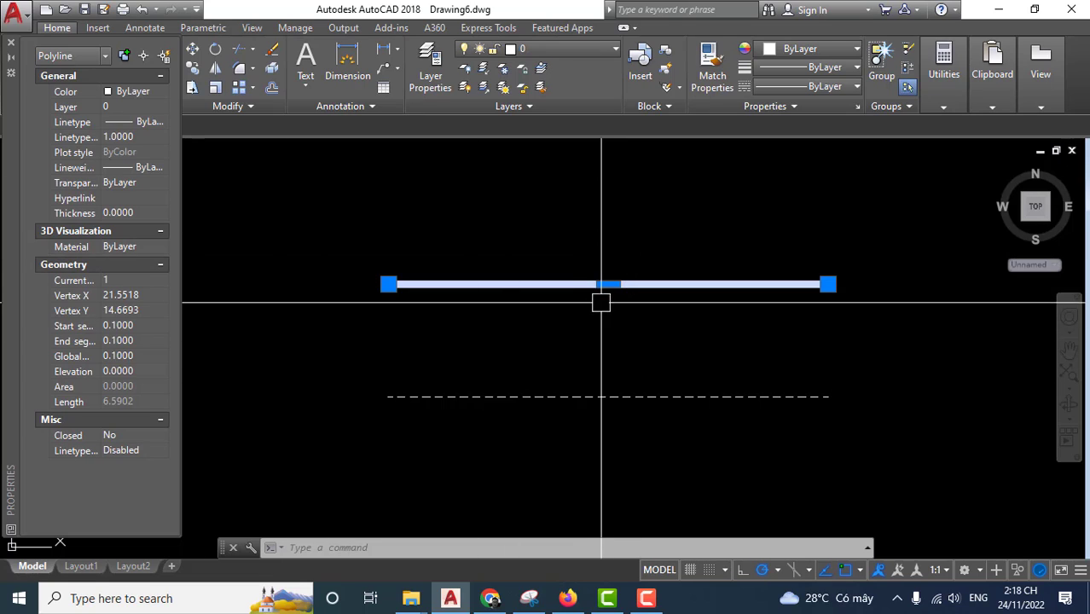
{"action": "scroll", "coordinate": [499, 286], "scroll_direction": "up", "scroll_amount": 2}
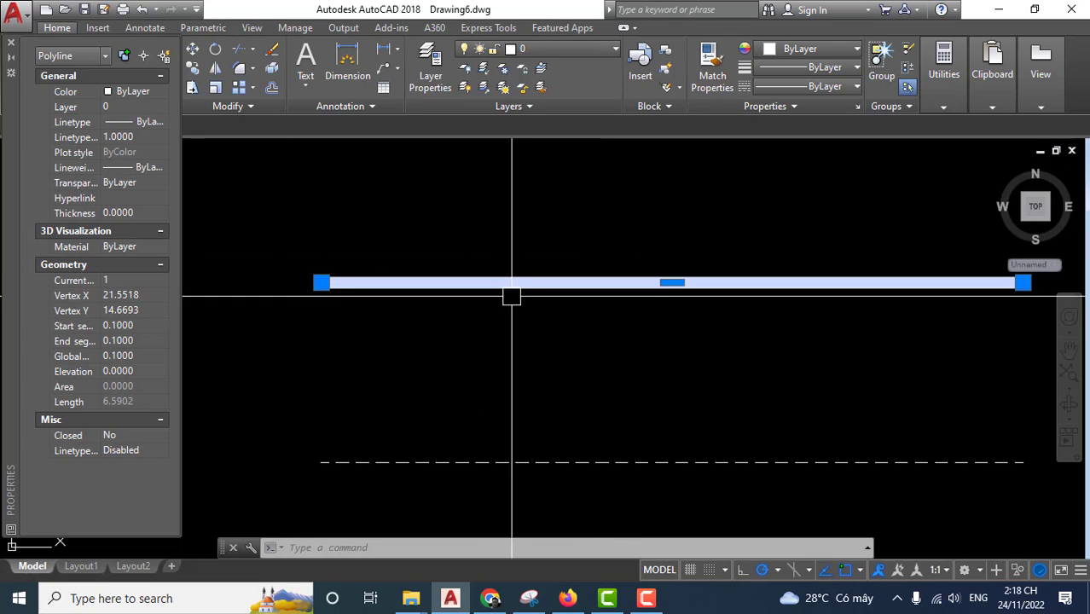
{"action": "left_click", "coordinate": [132, 356]}
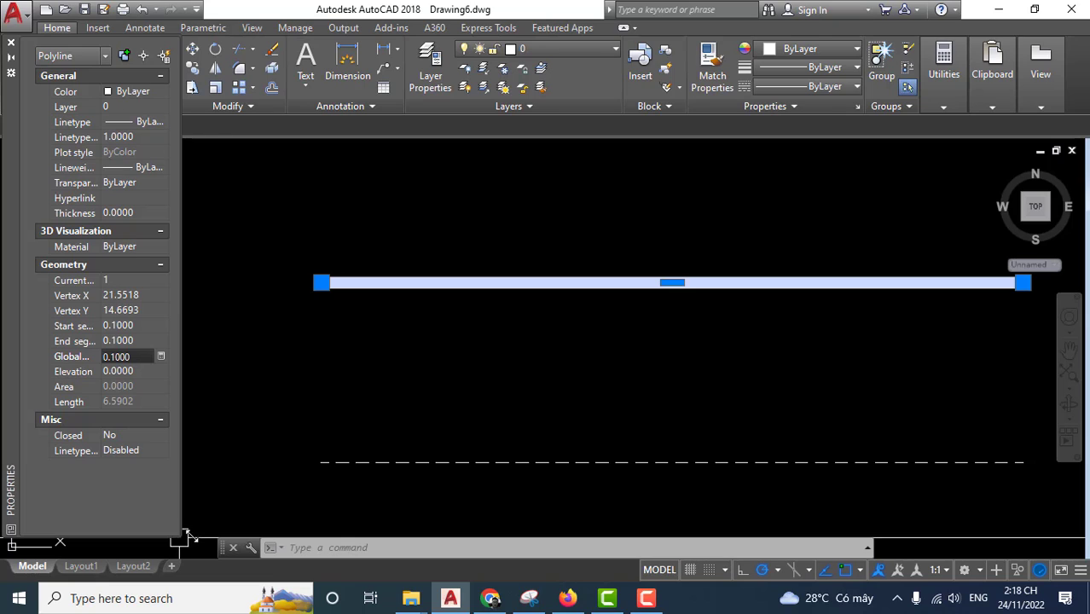
{"action": "left_click_drag", "start_coordinate": [180, 538], "coordinate": [241, 534]}
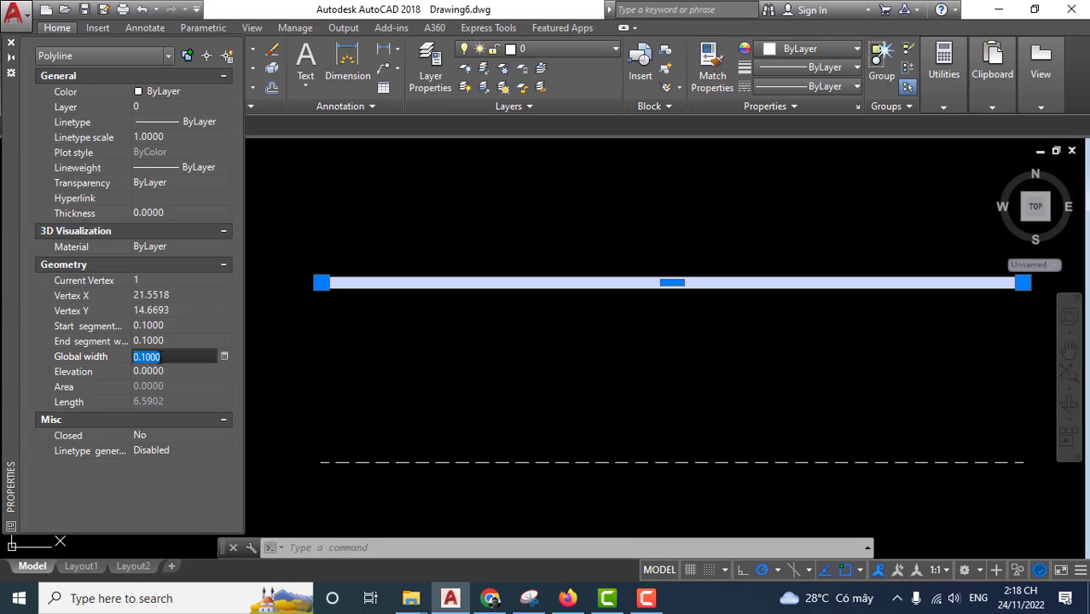
{"action": "scroll", "coordinate": [560, 336], "scroll_direction": "down", "scroll_amount": 2}
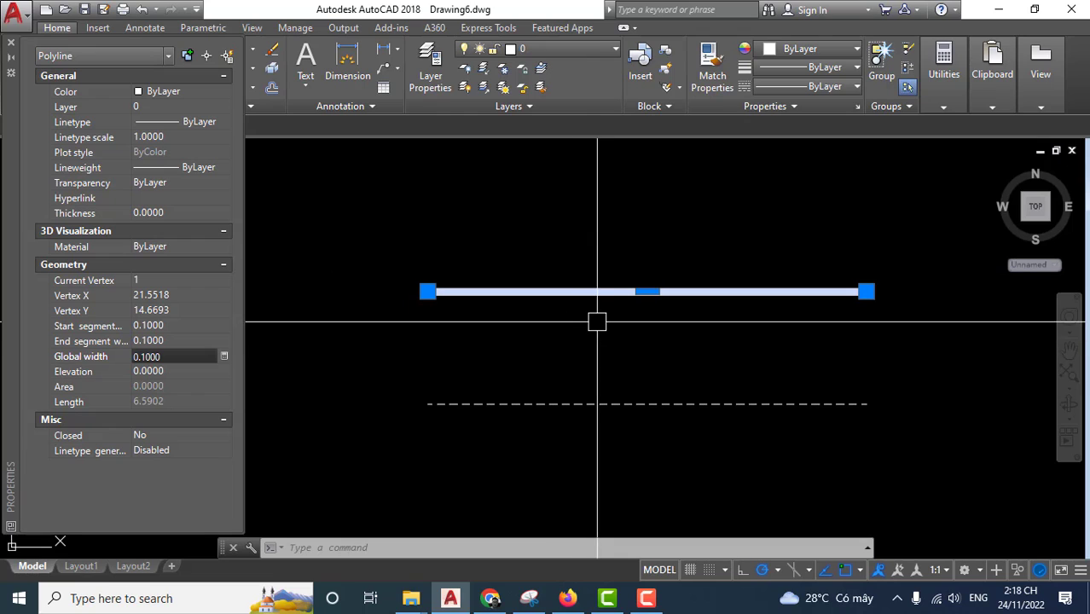
{"action": "key", "text": "Escape"}
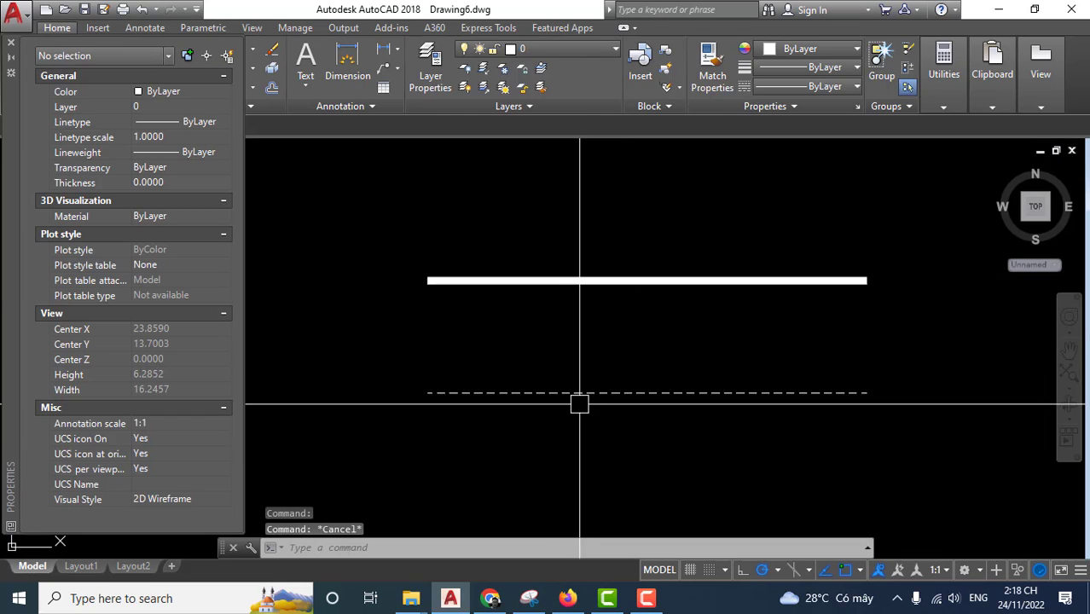
- Give the dashed polyline a Global width of 0.1 and deselect it to view the result
{"action": "left_click", "coordinate": [584, 393]}
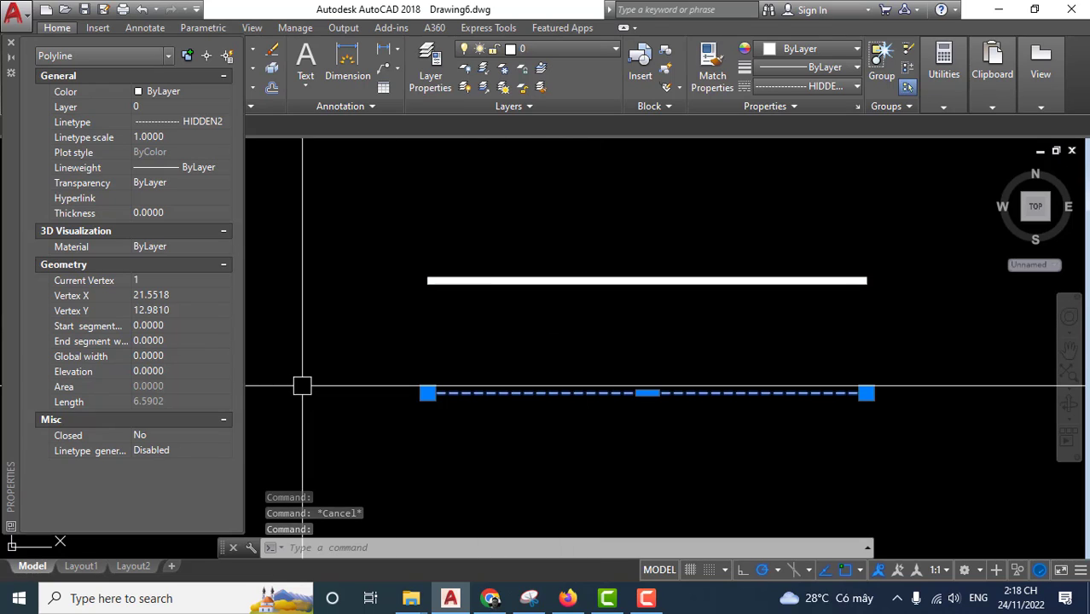
{"action": "left_click", "coordinate": [169, 358]}
{"action": "type", "text": "0"}
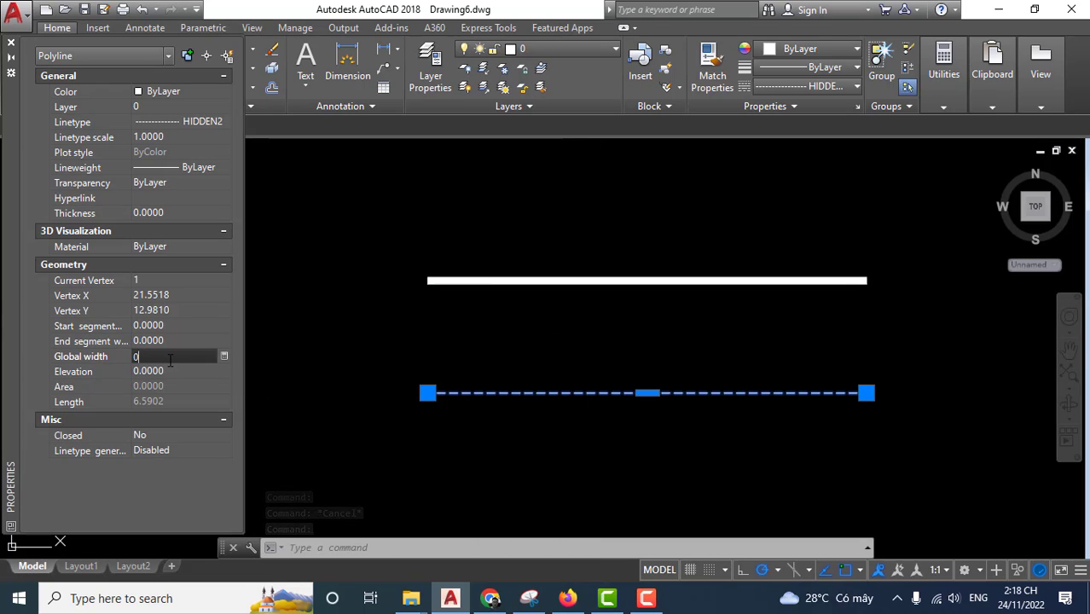
{"action": "type", "text": ".1"}
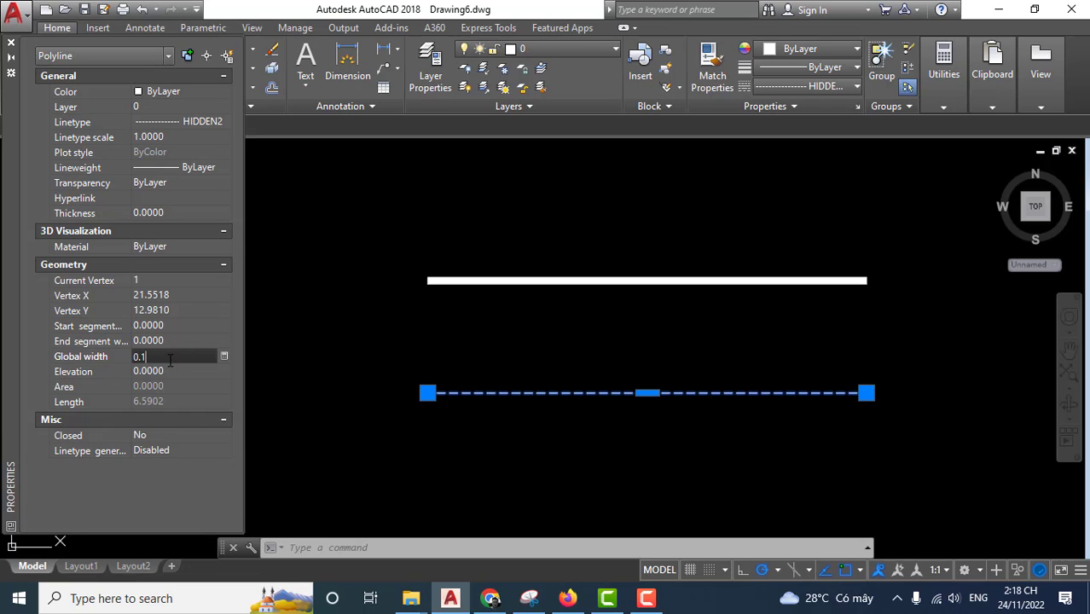
{"action": "key", "text": "Tab"}
{"action": "key", "text": "Escape"}
{"action": "scroll", "coordinate": [657, 370], "scroll_direction": "up", "scroll_amount": 2}
{"action": "scroll", "coordinate": [656, 370], "scroll_direction": "up", "scroll_amount": 2}
{"action": "scroll", "coordinate": [657, 370], "scroll_direction": "down", "scroll_amount": 2}
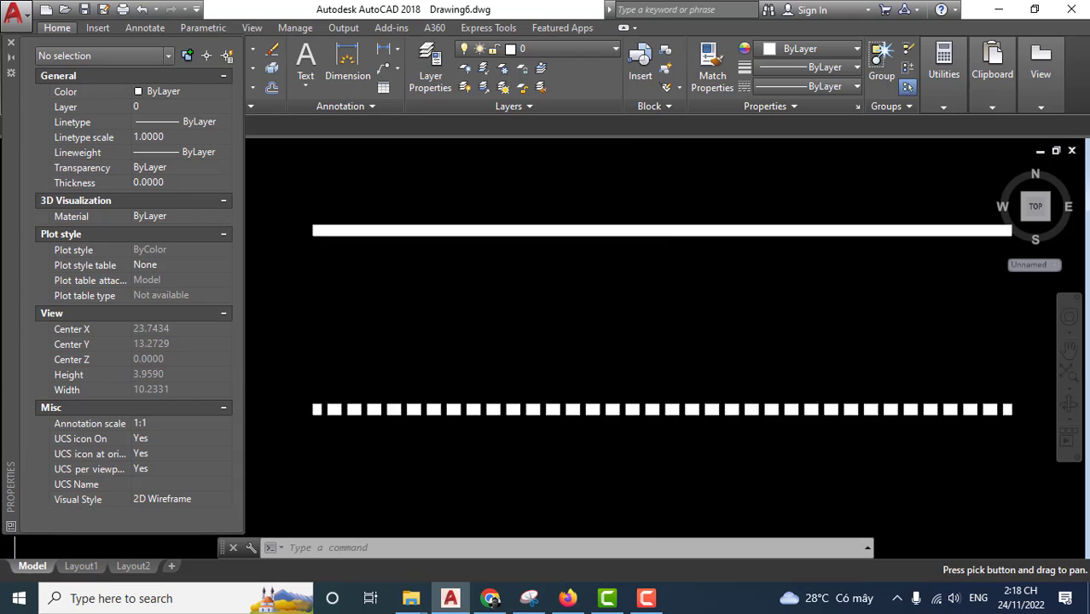
{"action": "scroll", "coordinate": [684, 396], "scroll_direction": "down", "scroll_amount": 2}
{"action": "scroll", "coordinate": [684, 366], "scroll_direction": "up", "scroll_amount": 2}
- Increase the dashed polyline's Global width to 0.3
{"action": "left_click", "coordinate": [686, 366]}
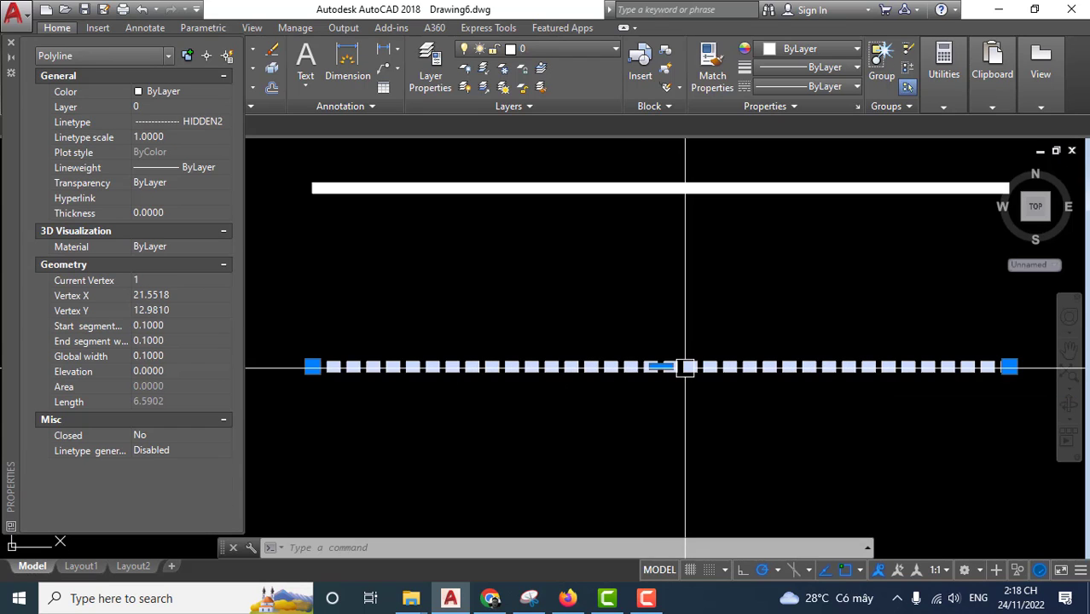
{"action": "middle_click_drag", "start_coordinate": [685, 367], "coordinate": [690, 401]}
{"action": "key", "text": "Escape"}
{"action": "left_click", "coordinate": [689, 399]}
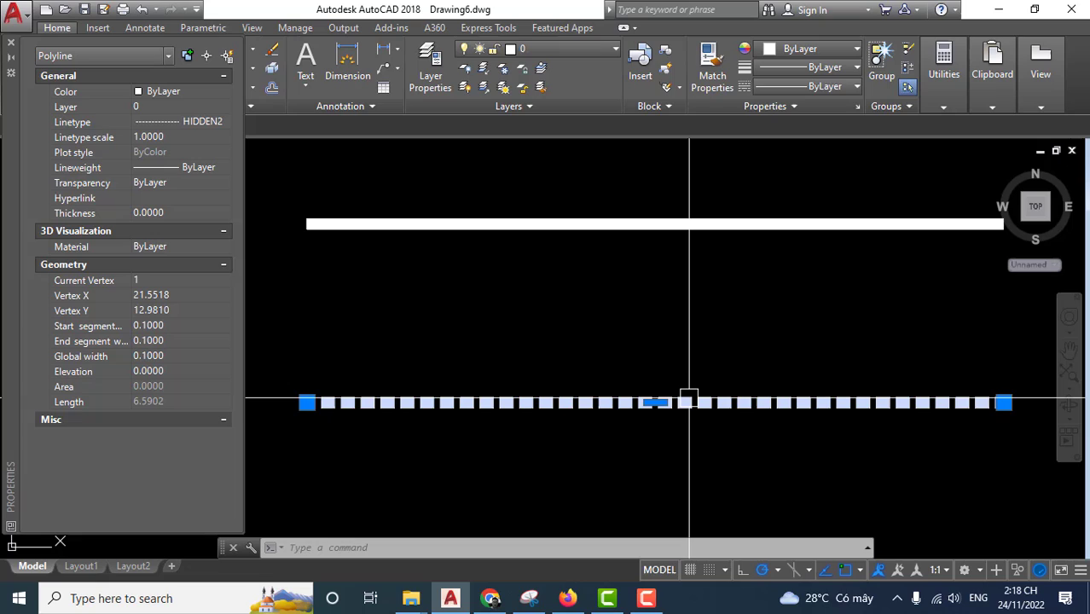
{"action": "left_click", "coordinate": [183, 357]}
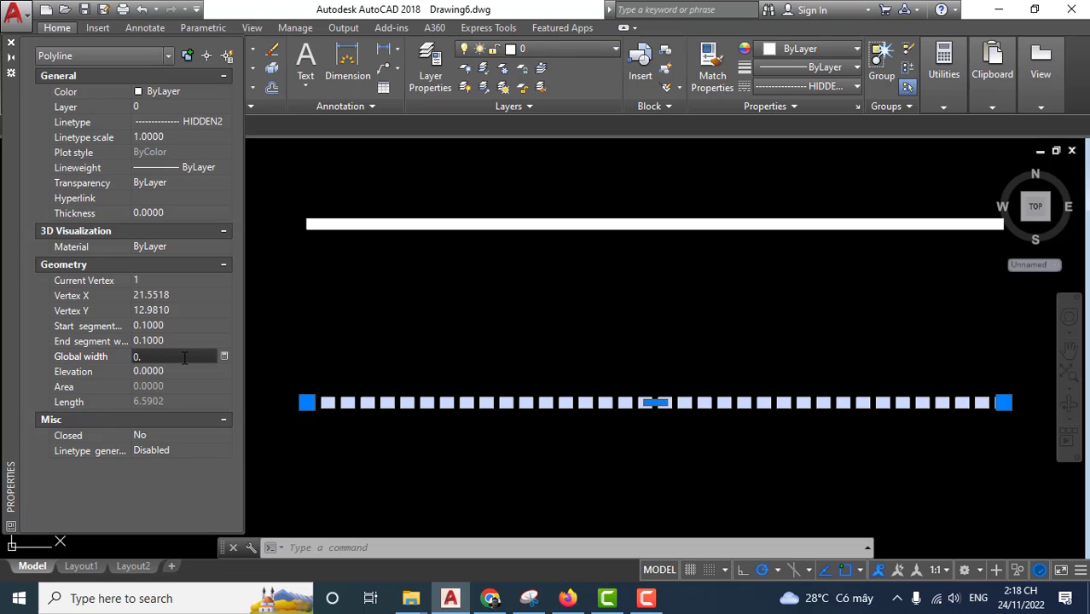
{"action": "type", "text": "3"}
{"action": "key", "text": "Tab"}
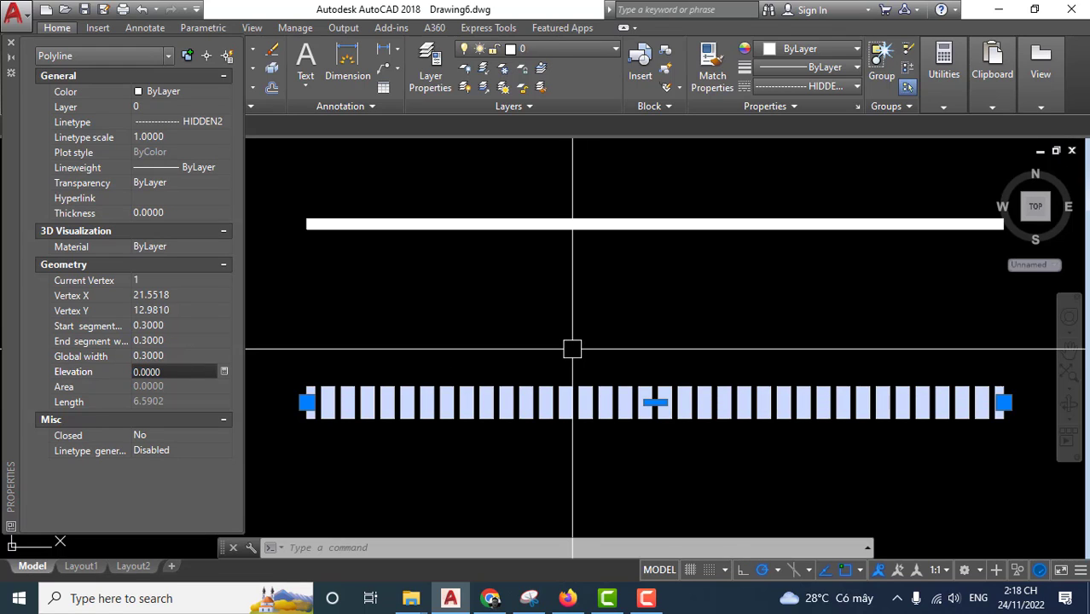
{"action": "key", "text": "Escape"}
{"action": "scroll", "coordinate": [603, 358], "scroll_direction": "down", "scroll_amount": 2}
- Select the solid and dashed polylines in turn to compare their widths
{"action": "left_click", "coordinate": [641, 318]}
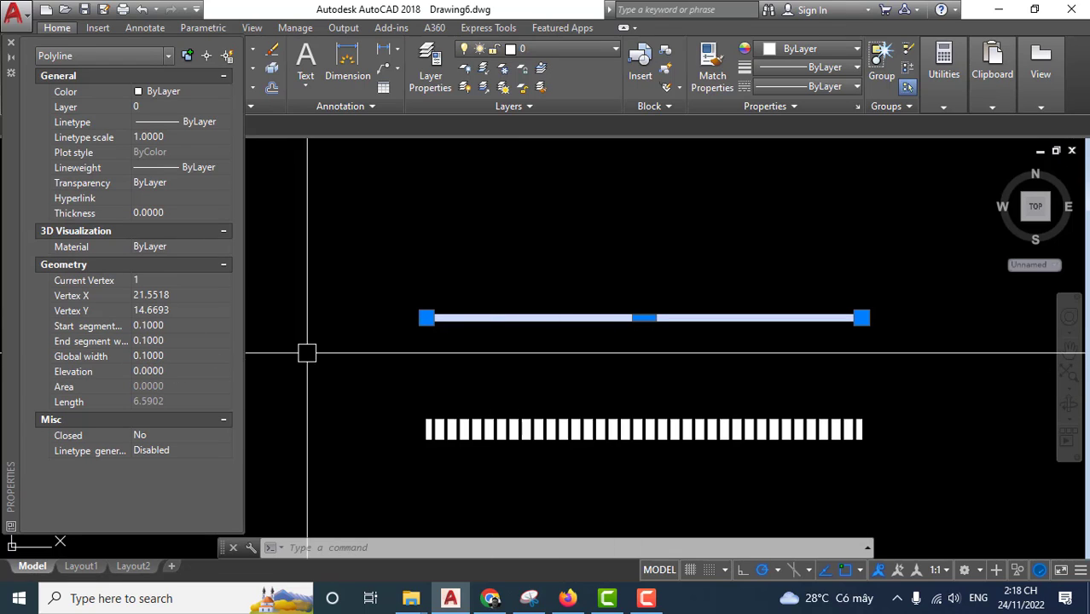
{"action": "middle_click_drag", "start_coordinate": [549, 417], "coordinate": [566, 380]}
{"action": "key", "text": "Escape"}
{"action": "left_click", "coordinate": [565, 380]}
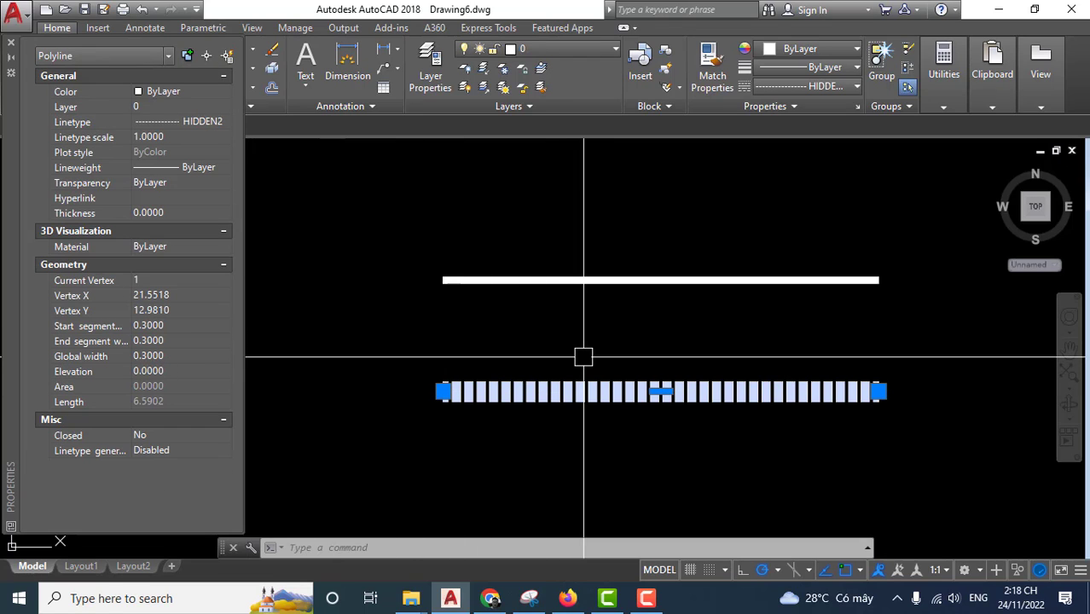
{"action": "middle_click_drag", "start_coordinate": [601, 323], "coordinate": [592, 316]}
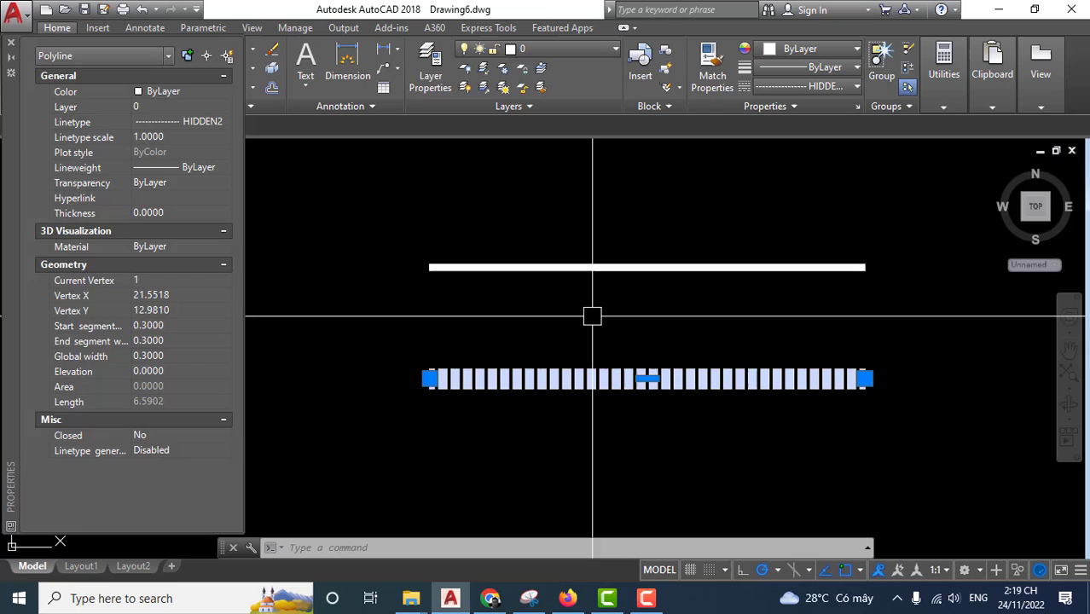
{"action": "key", "text": "Escape"}
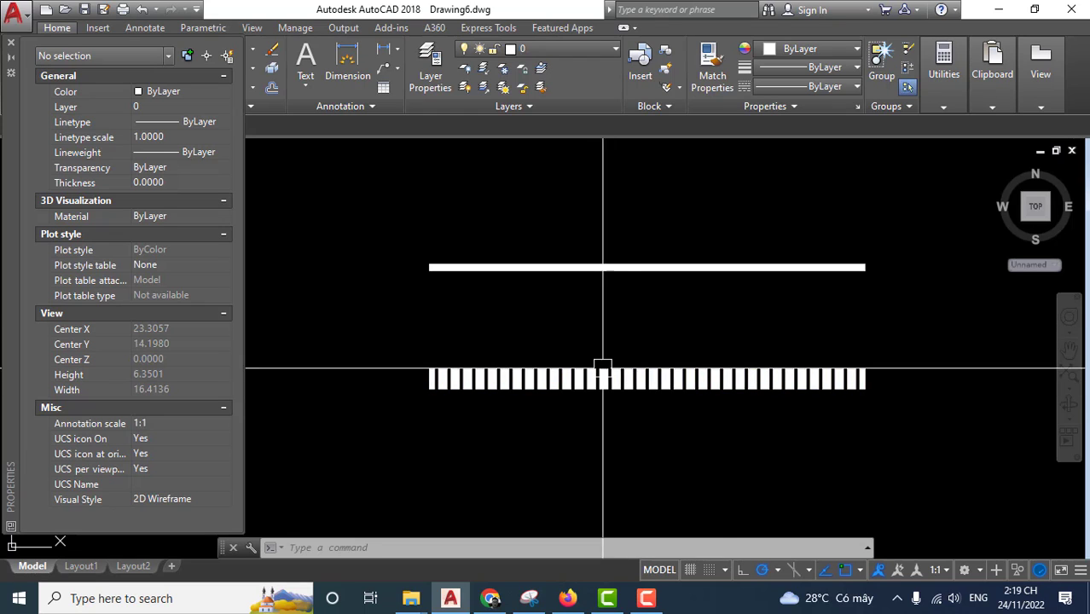
{"action": "left_click", "coordinate": [797, 435]}
{"action": "left_click", "coordinate": [662, 231]}
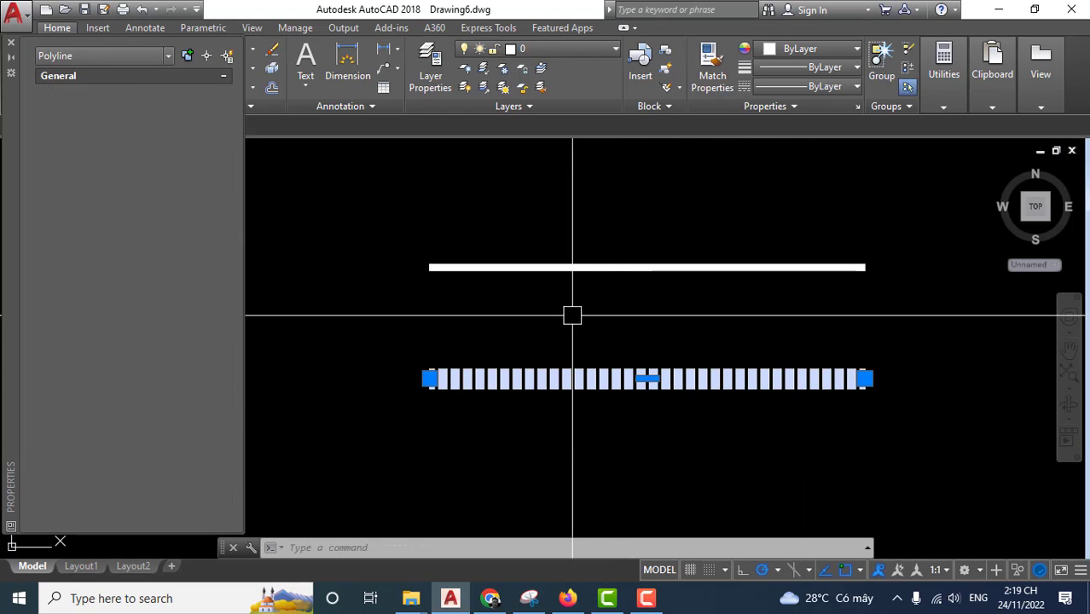
{"action": "left_click", "coordinate": [683, 319]}
{"action": "left_click", "coordinate": [601, 236]}
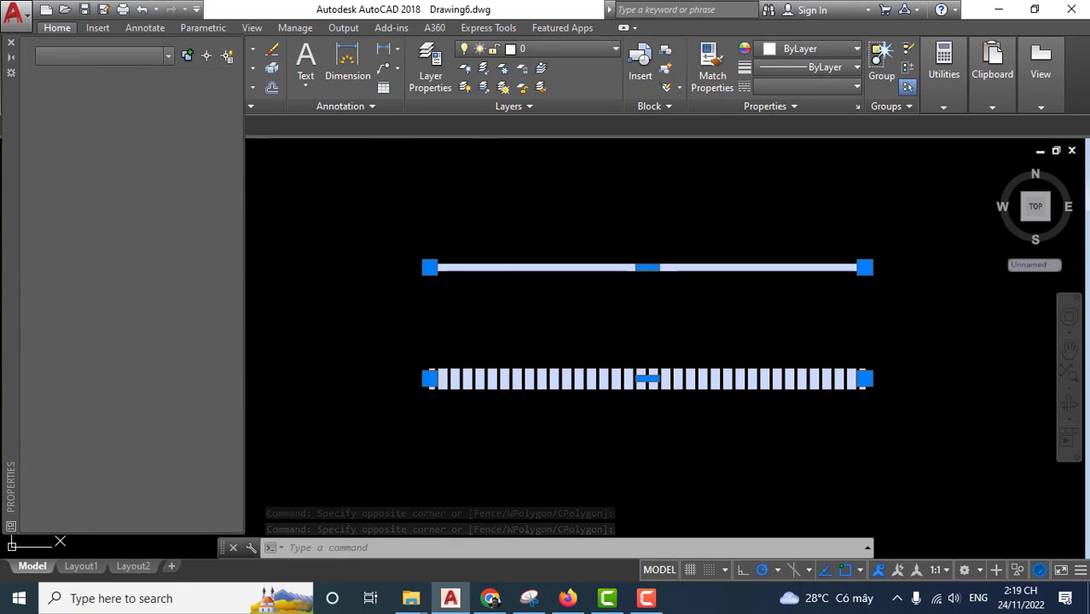
{"action": "key", "text": "Escape"}
{"action": "left_click", "coordinate": [578, 267]}
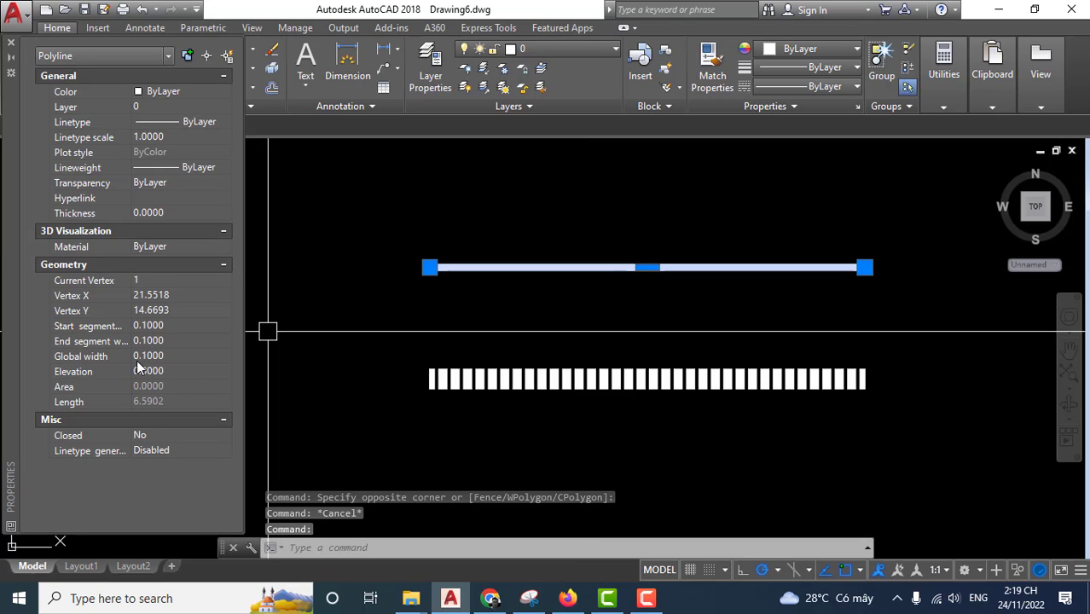
{"action": "left_click", "coordinate": [172, 357]}
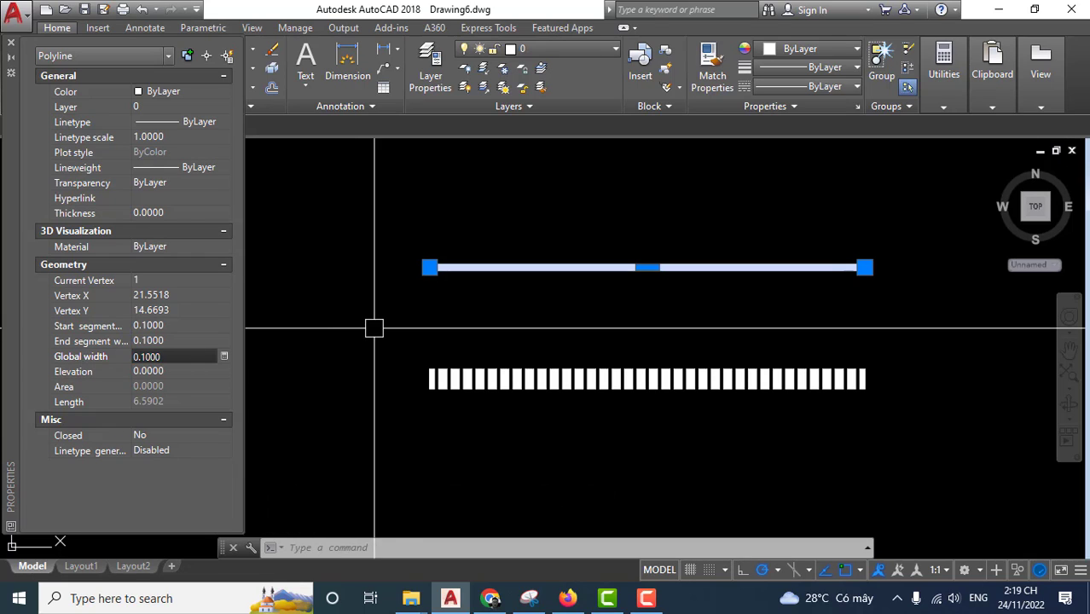
{"action": "key", "text": "Escape"}
{"action": "mouse_move", "coordinate": [571, 331]}
{"action": "middle_mouse_down"}
{"action": "mouse_move", "coordinate": [573, 345]}
{"action": "mouse_move", "coordinate": [519, 344]}
{"action": "middle_mouse_up"}
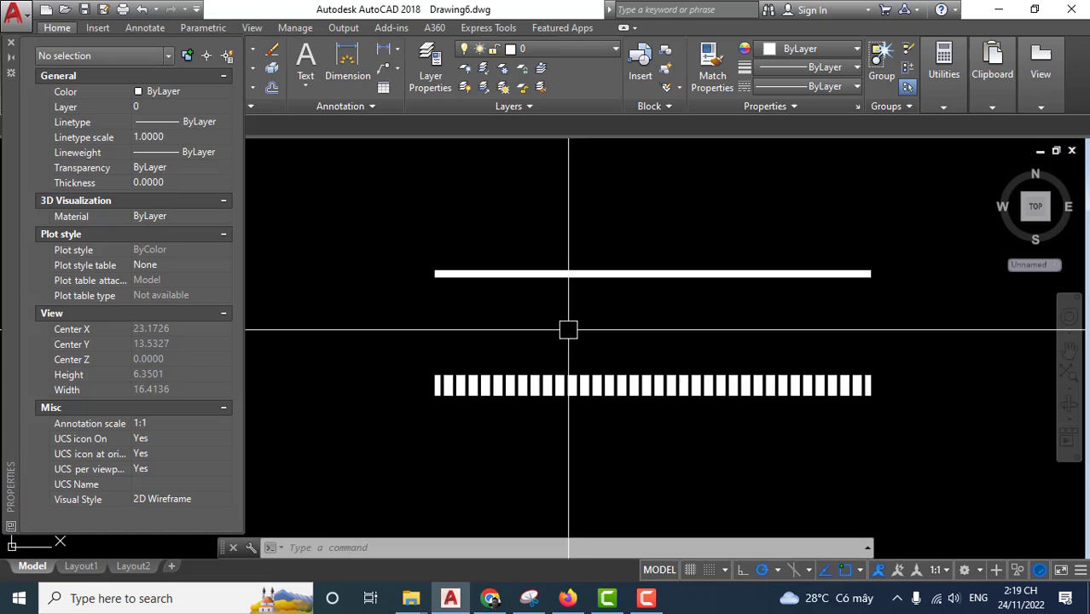
{"action": "middle_click_drag", "start_coordinate": [757, 326], "coordinate": [749, 310]}
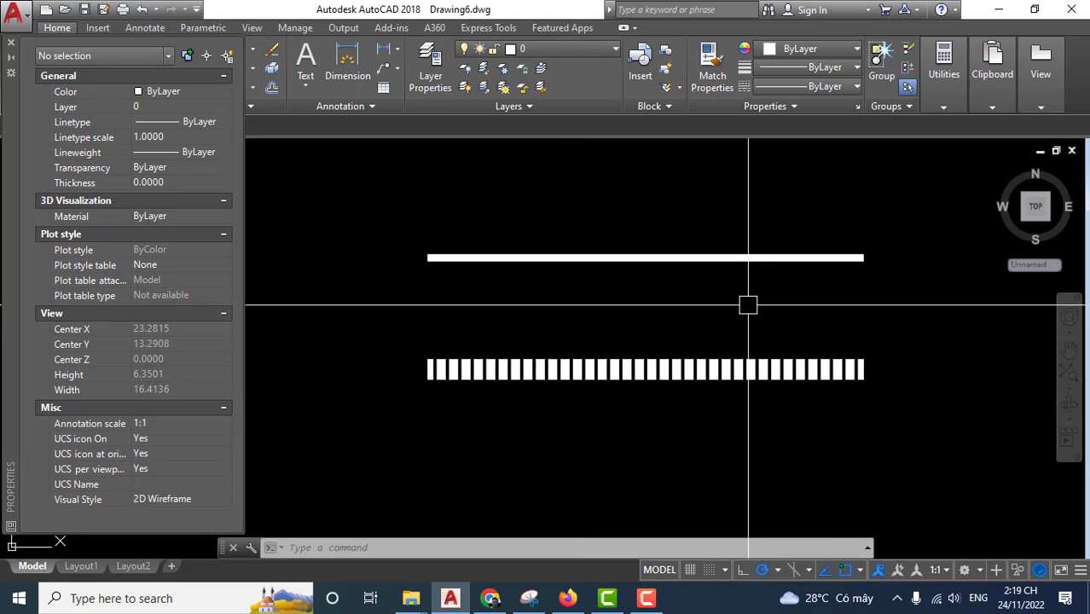